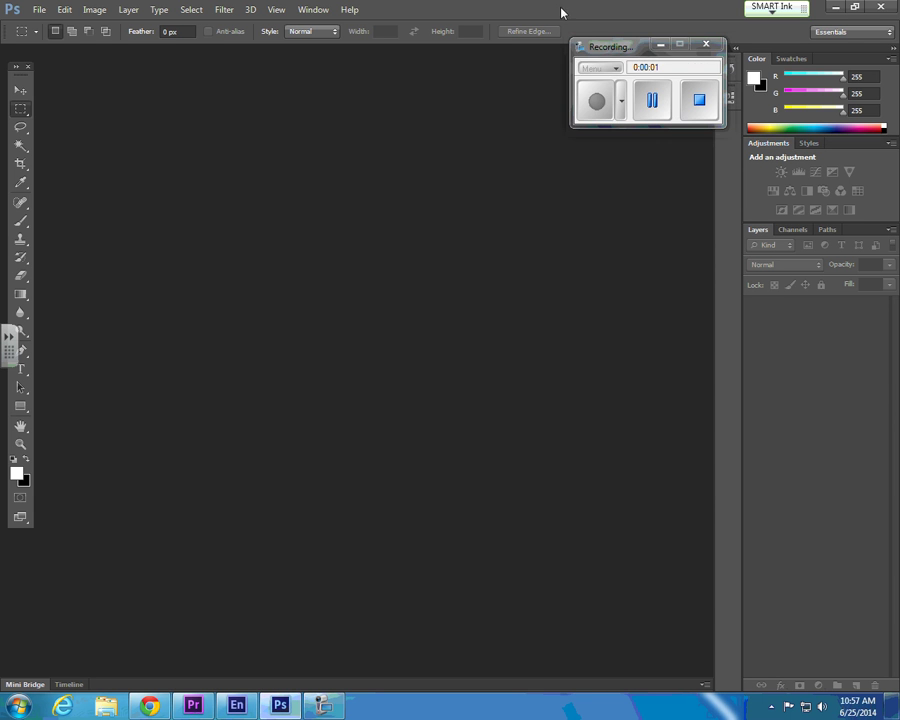
Open Contact Sheet II from File > Automate to start a contact sheet
{"action": "left_click", "coordinate": [660, 44]}
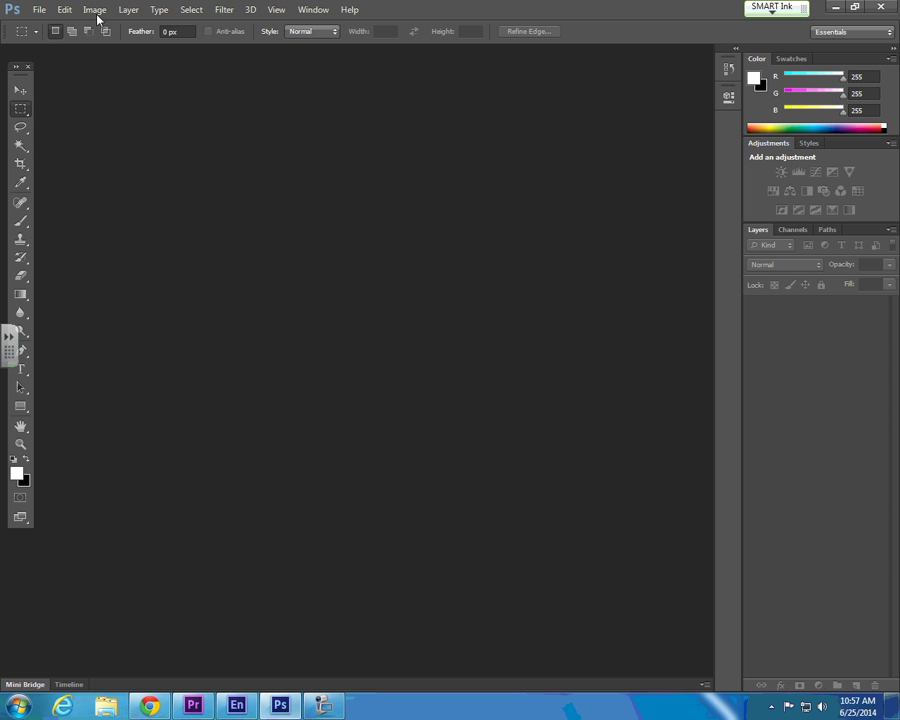
{"action": "left_click", "coordinate": [40, 12]}
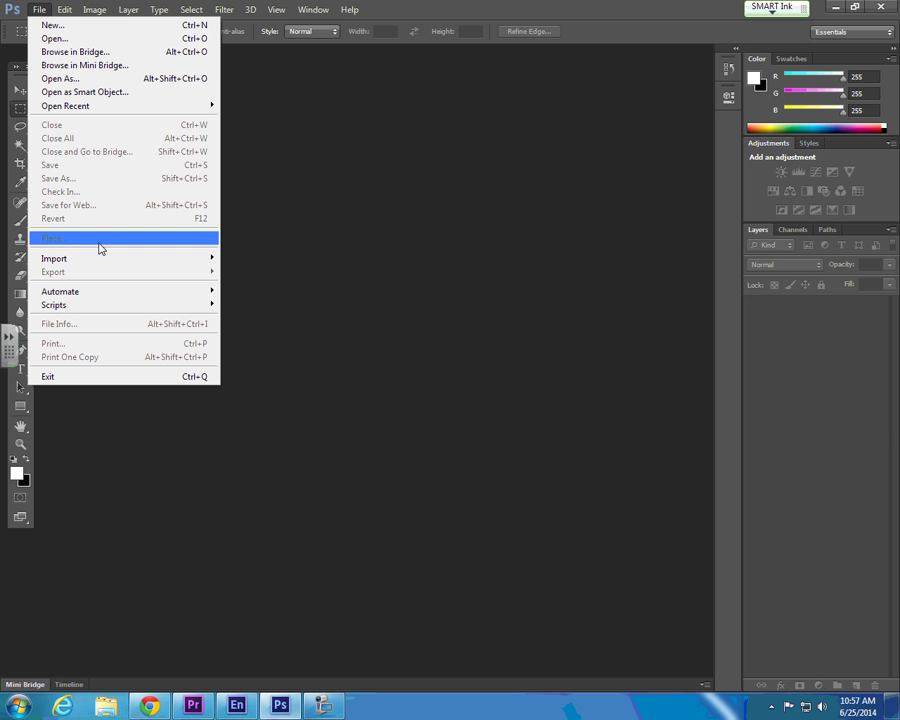
{"action": "mouse_move", "coordinate": [109, 290]}
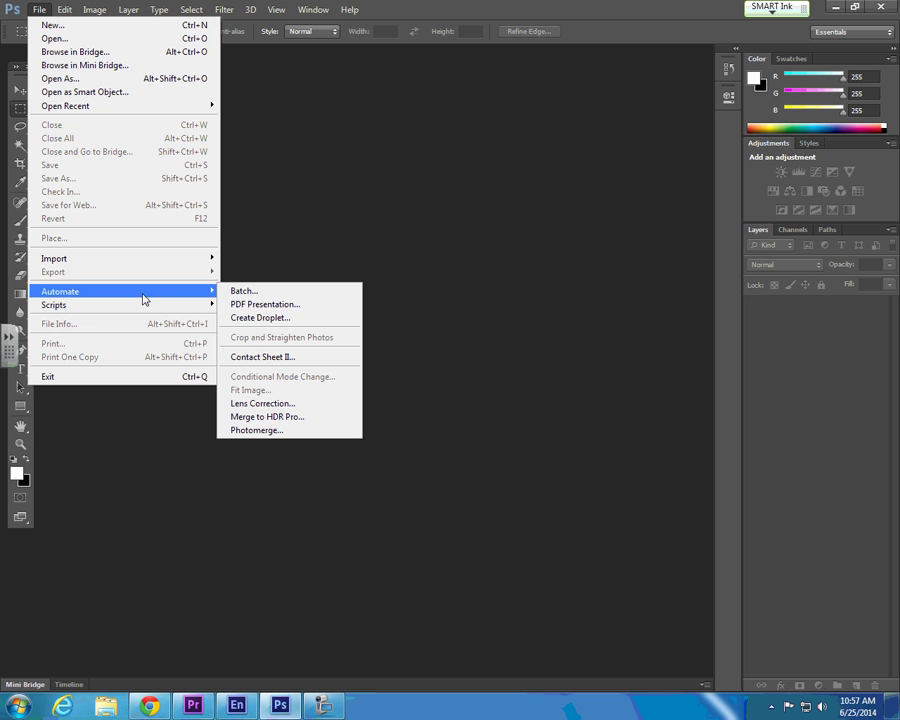
{"action": "left_click", "coordinate": [254, 360]}
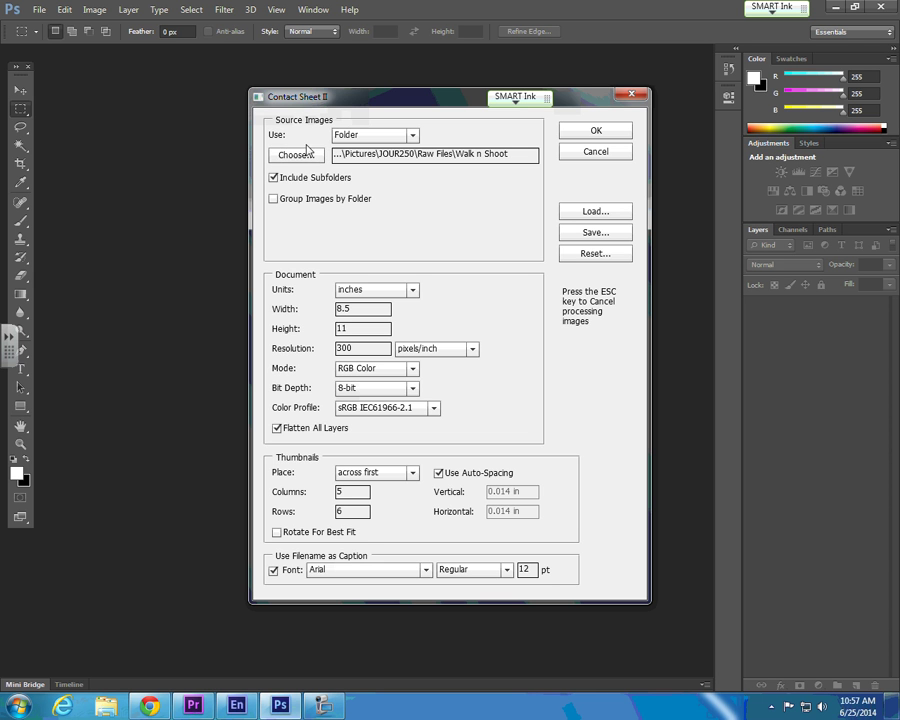
Use the Walk n Shoot folder under JOUR250 Raw Files as the contact sheet source
{"action": "left_click", "coordinate": [368, 136]}
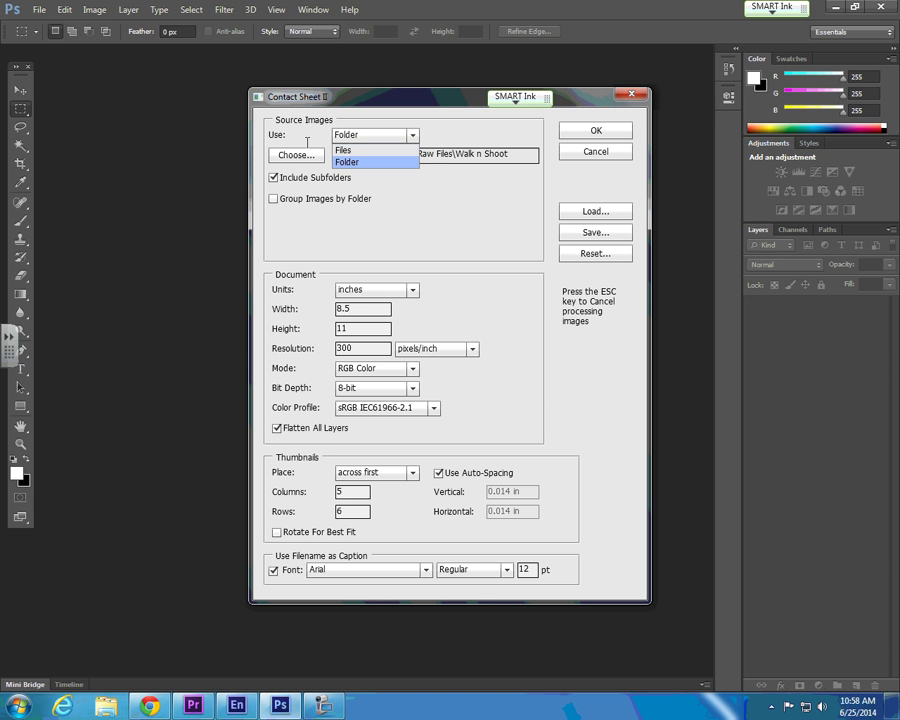
{"action": "left_click", "coordinate": [345, 161]}
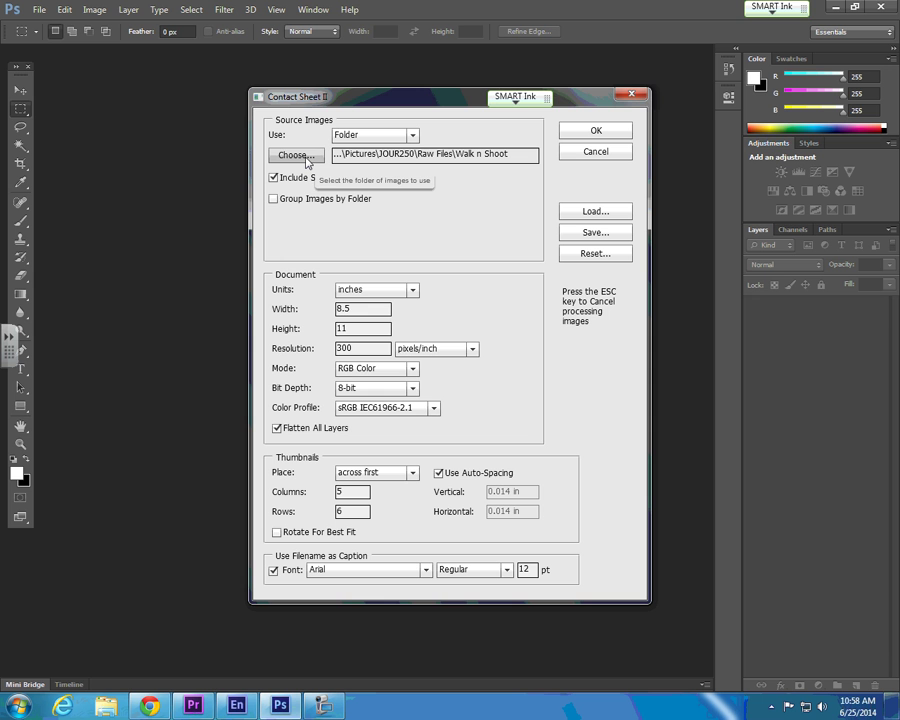
{"action": "left_click", "coordinate": [307, 157]}
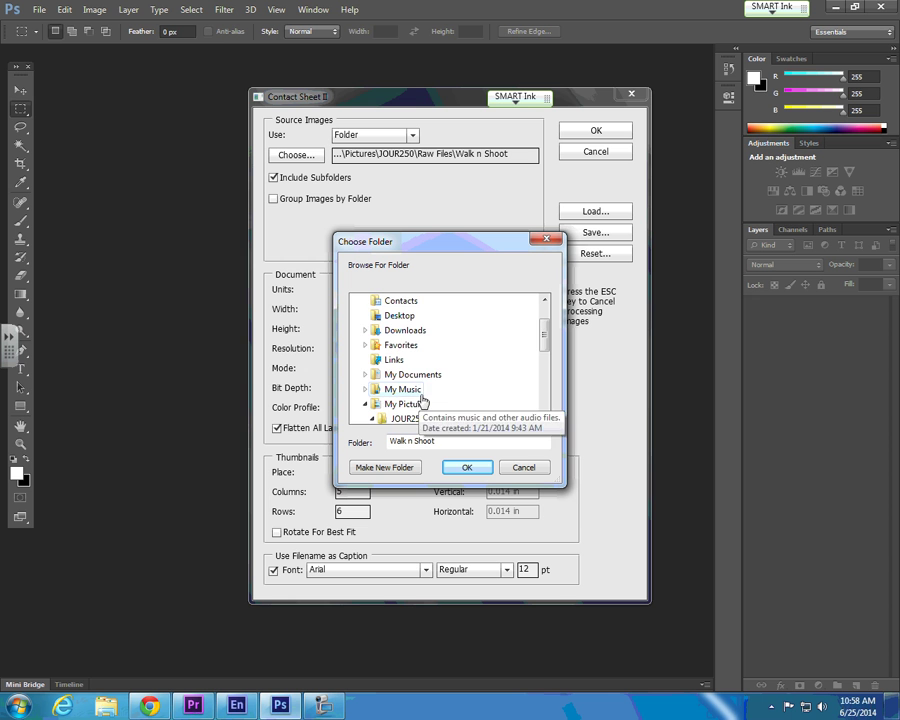
{"action": "left_click_drag", "start_coordinate": [541, 336], "coordinate": [541, 358]}
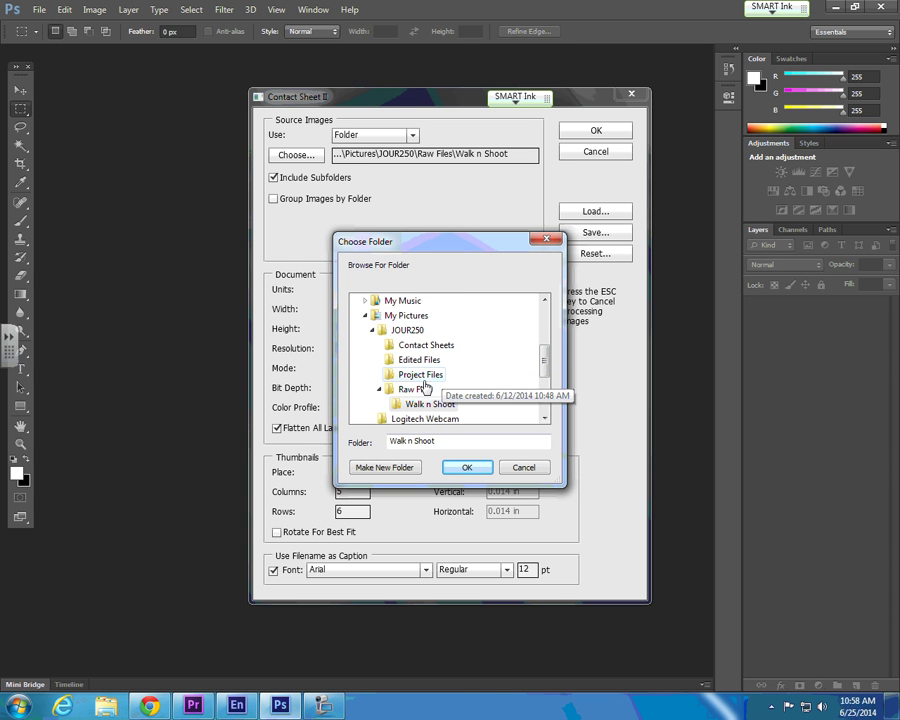
{"action": "left_click", "coordinate": [480, 468]}
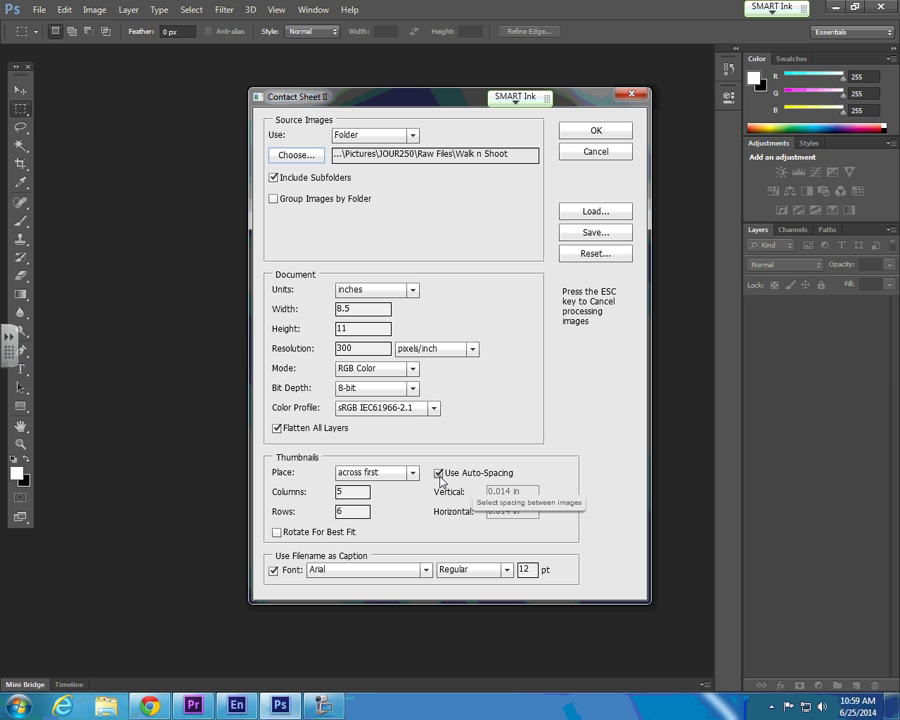
{"action": "left_click", "coordinate": [439, 476]}
{"action": "left_click", "coordinate": [439, 476]}
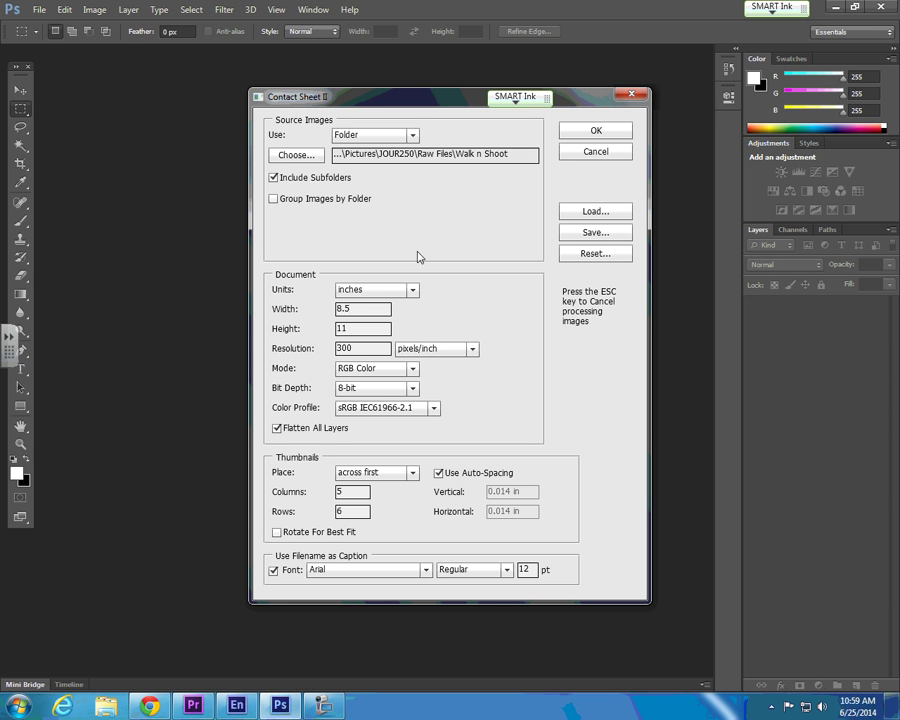
Generate the four Walk n Shoot contact sheet documents with the current settings
{"action": "left_click", "coordinate": [597, 131]}
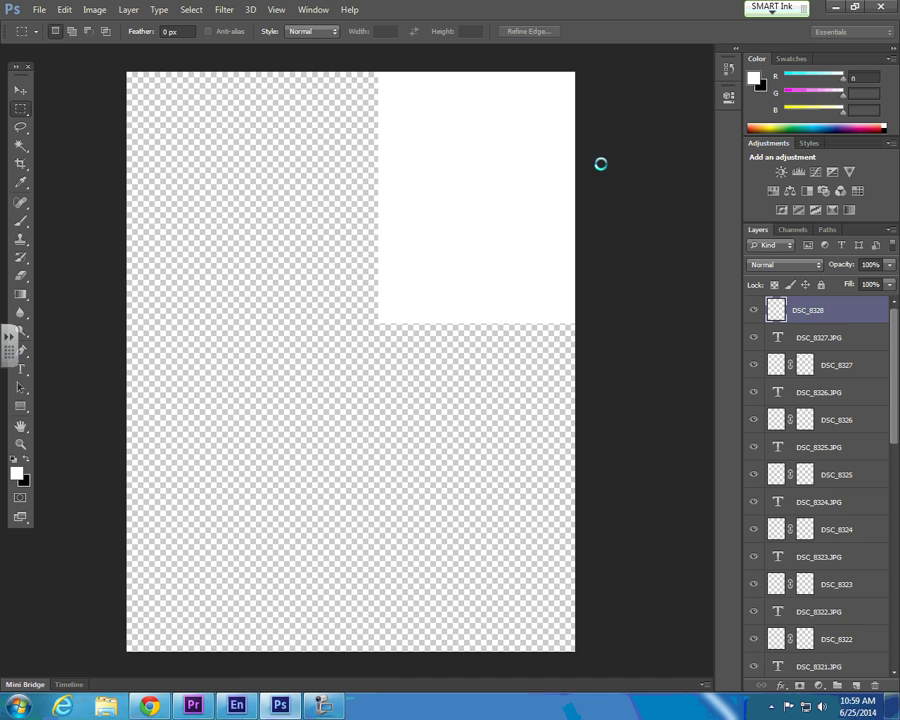
{"action": "left_click", "coordinate": [336, 712]}
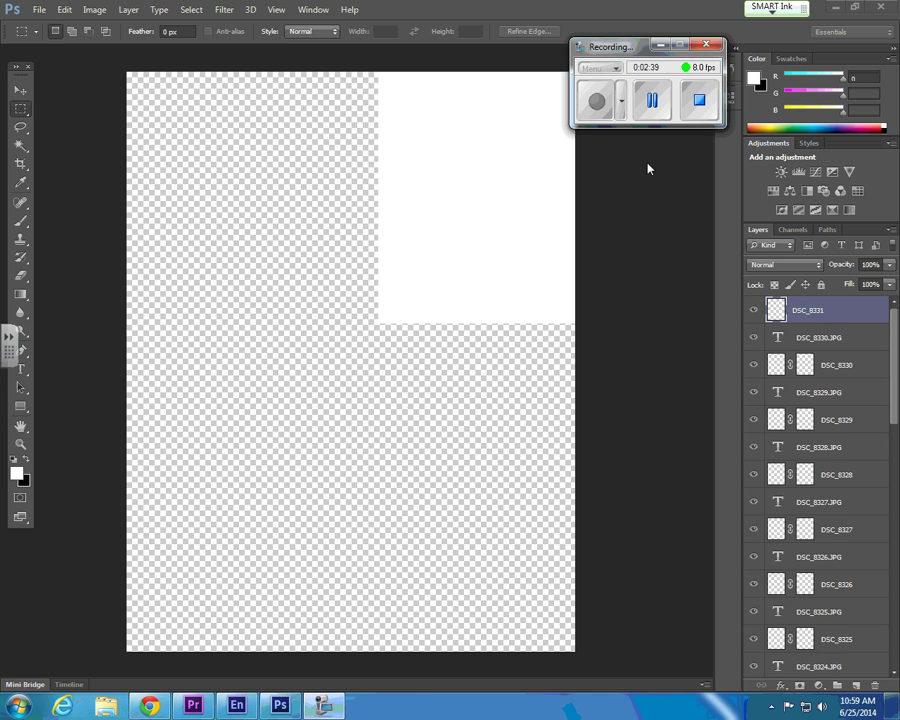
{"action": "left_click", "coordinate": [650, 102]}
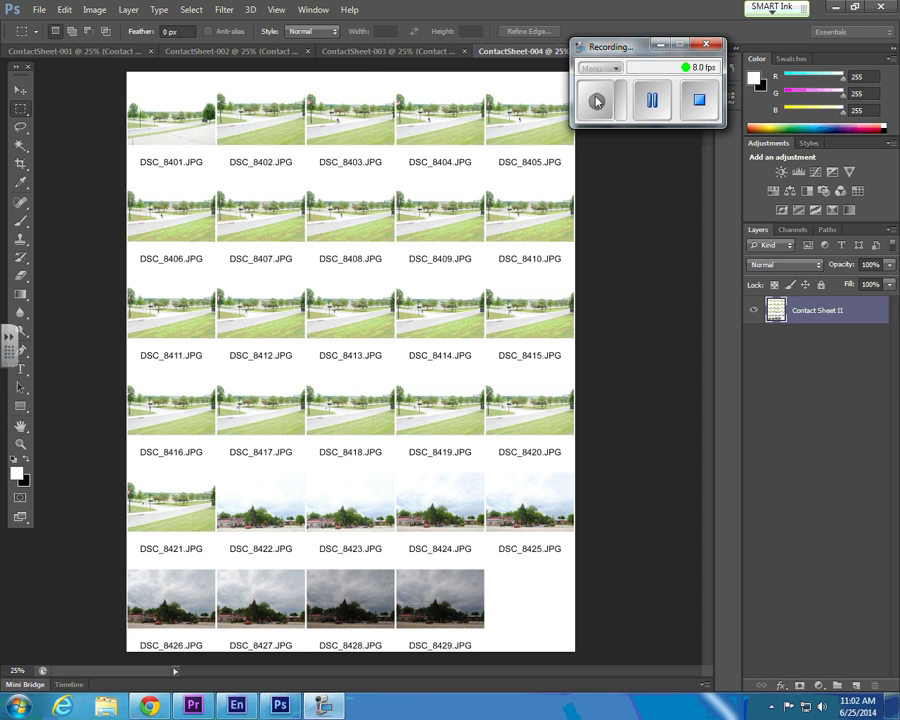
Check each of the ContactSheet-001 to -004 documents in turn, ending on ContactSheet-001
{"action": "left_click", "coordinate": [662, 44]}
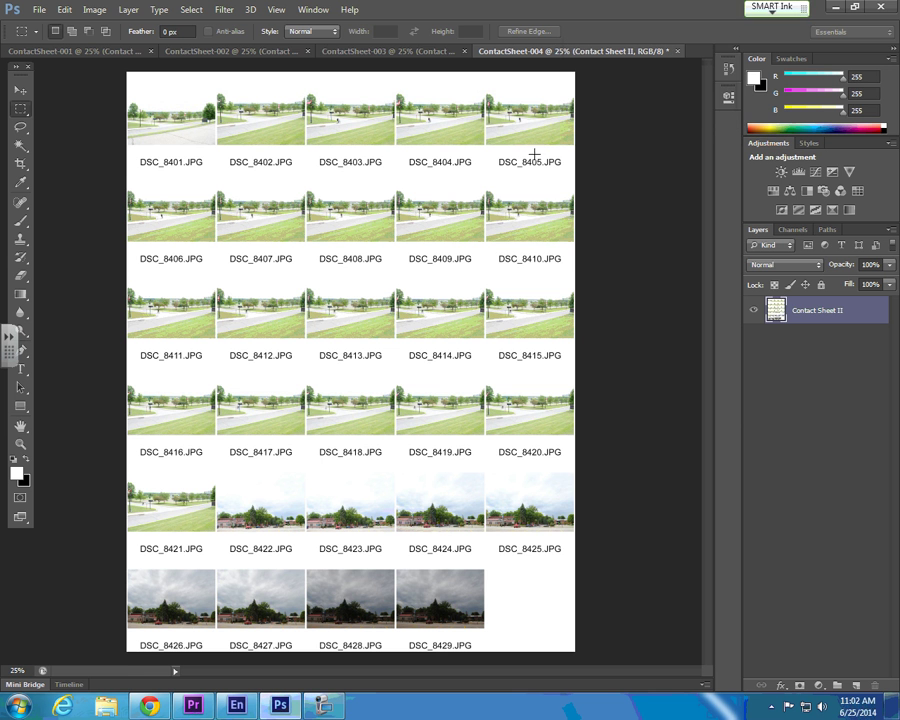
{"action": "left_click", "coordinate": [410, 52]}
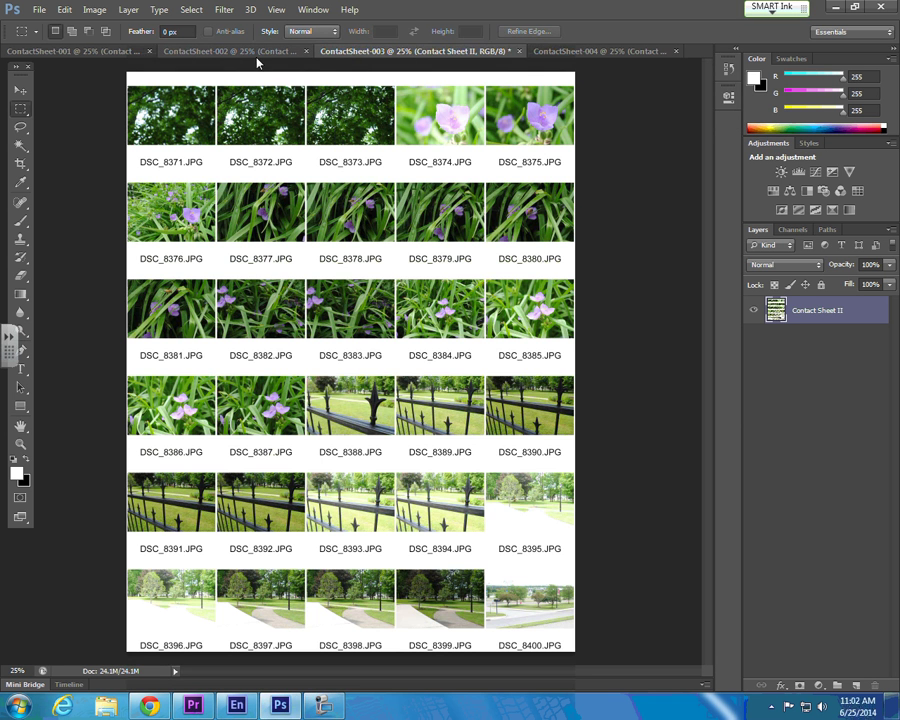
{"action": "left_click", "coordinate": [235, 52]}
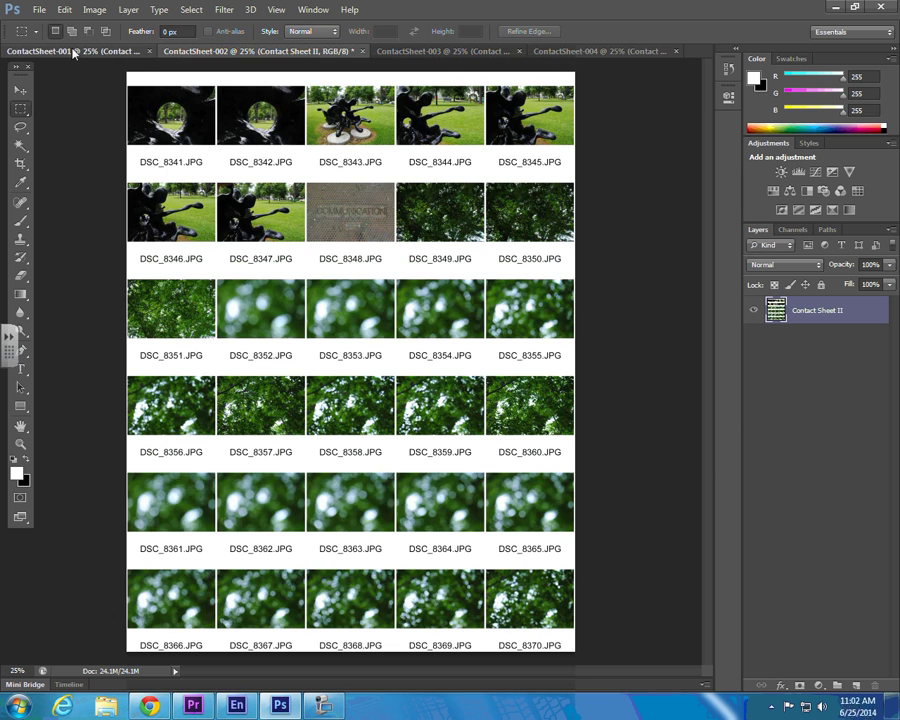
{"action": "left_click", "coordinate": [73, 53]}
{"action": "left_click", "coordinate": [228, 52]}
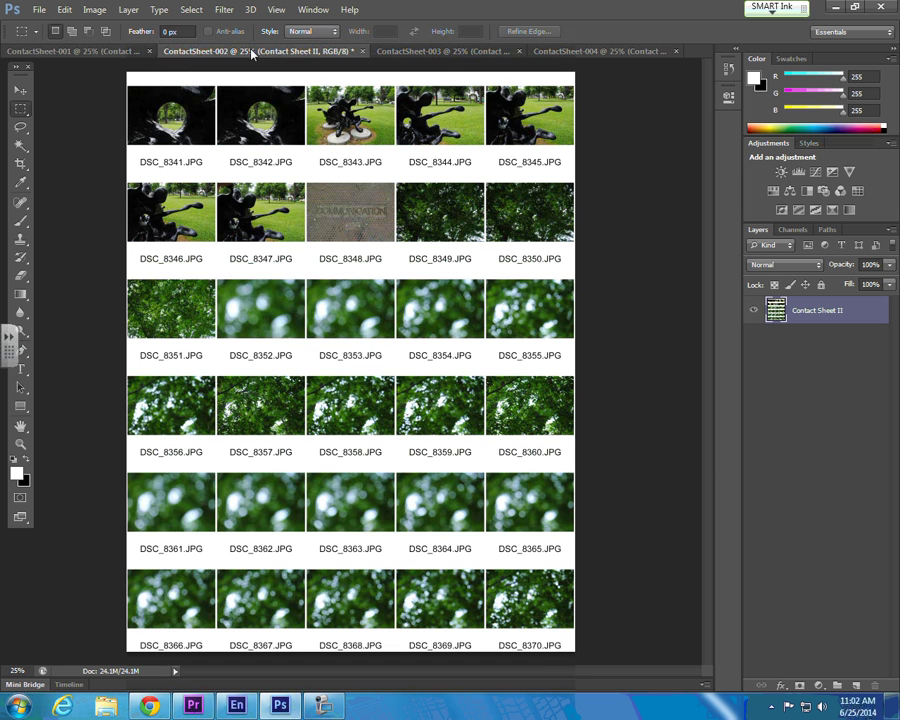
{"action": "left_click", "coordinate": [440, 51]}
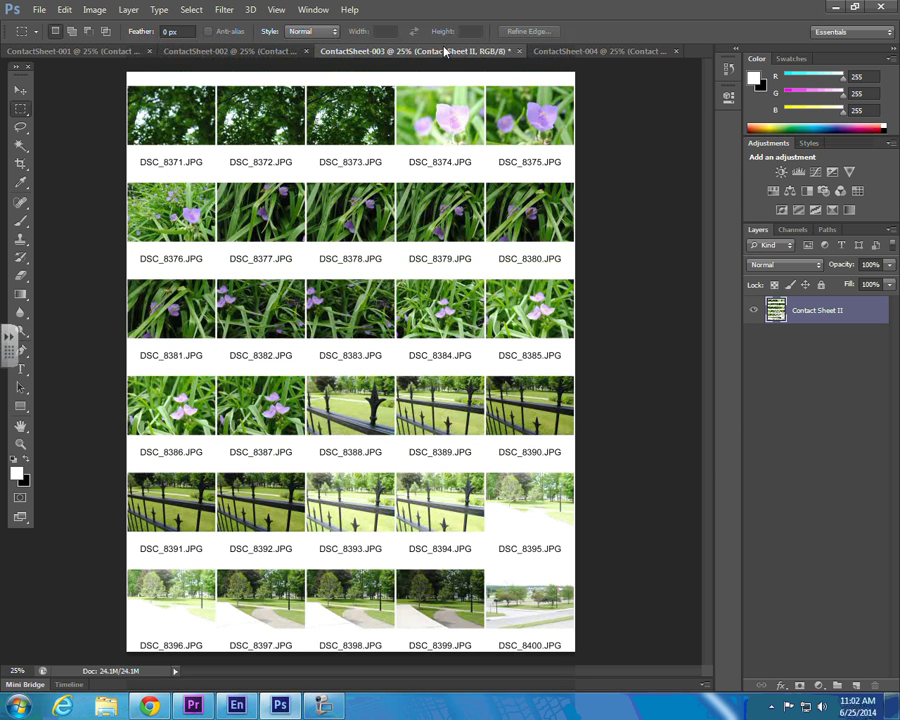
{"action": "left_click", "coordinate": [624, 50]}
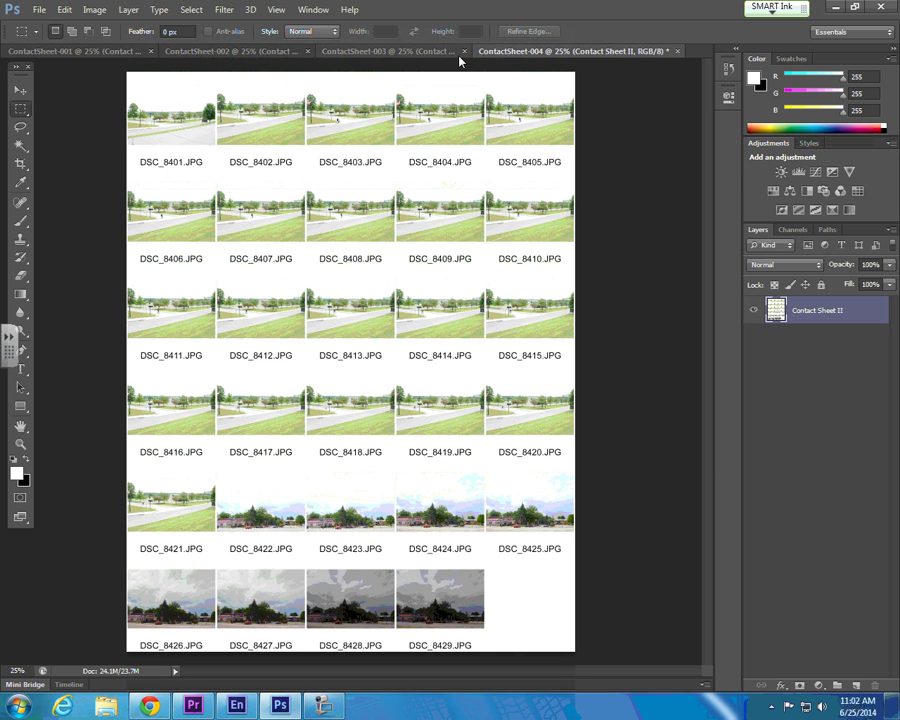
{"action": "left_click", "coordinate": [390, 51]}
{"action": "left_click", "coordinate": [210, 51]}
{"action": "left_click", "coordinate": [52, 54]}
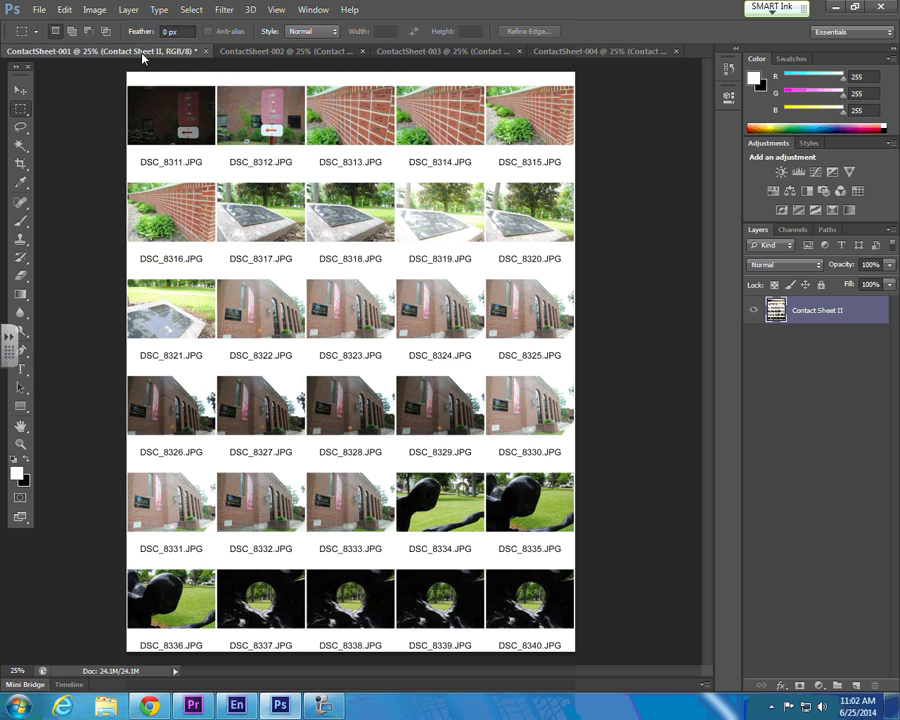
Review all four contact sheets once more, then bring up the File menu on ContactSheet-001
{"action": "left_click", "coordinate": [40, 9]}
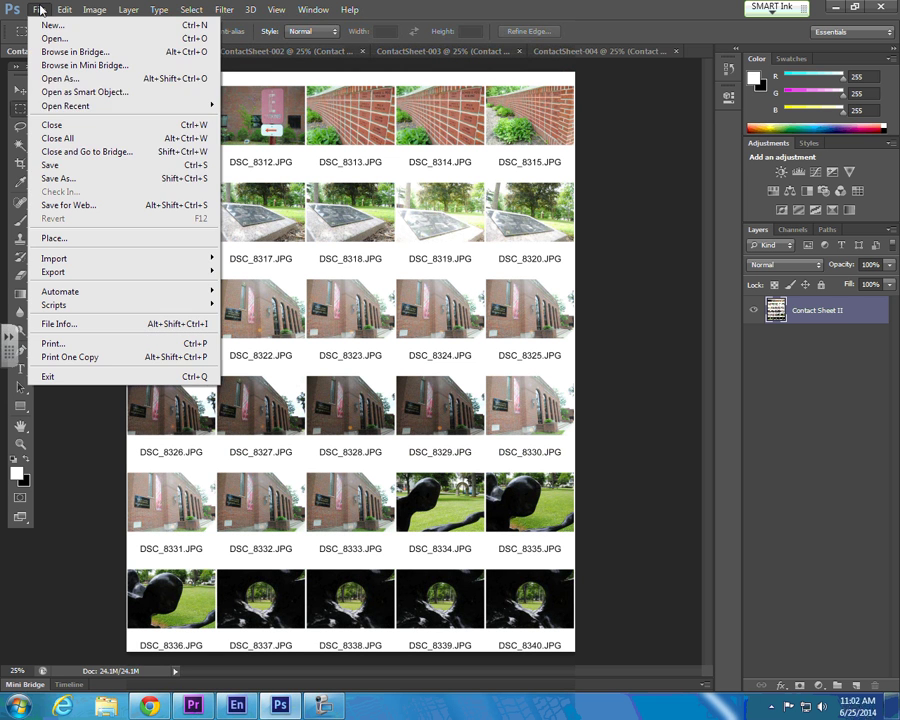
{"action": "left_click", "coordinate": [513, 183]}
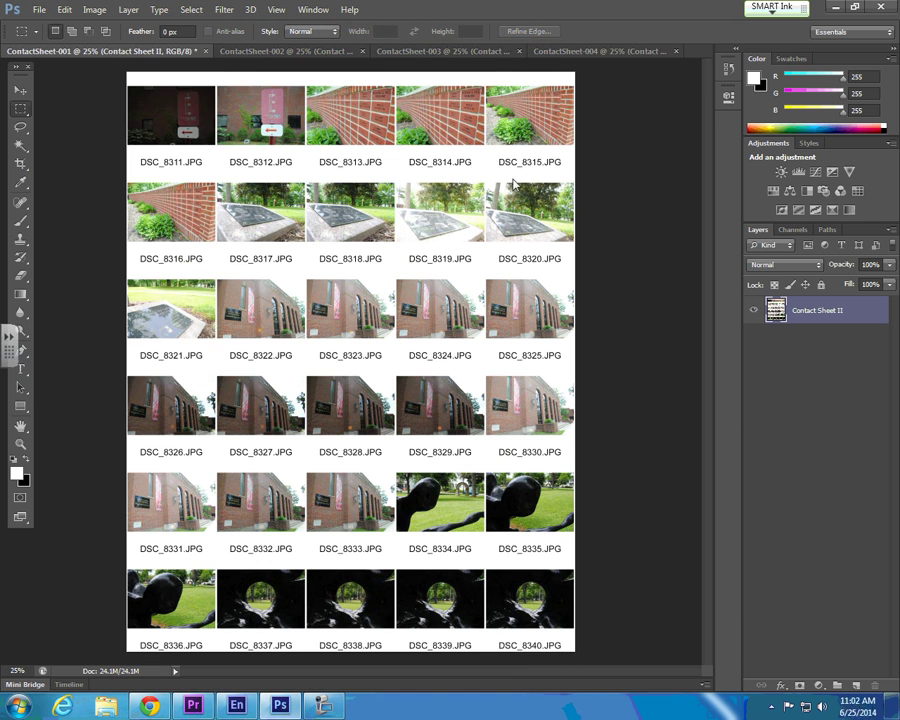
{"action": "left_click", "coordinate": [594, 49]}
{"action": "left_click", "coordinate": [420, 51]}
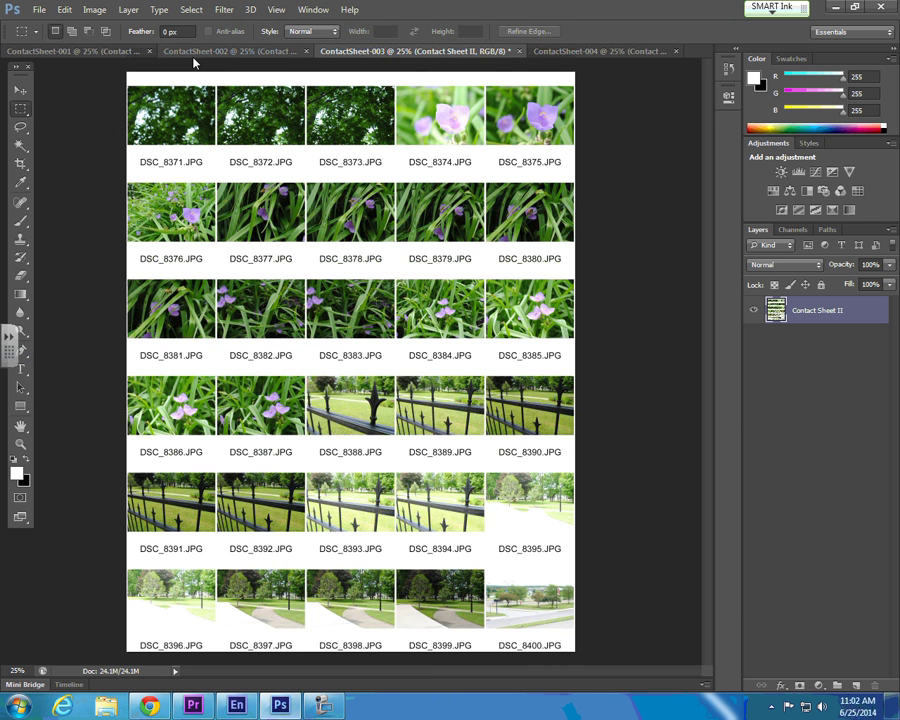
{"action": "left_click", "coordinate": [193, 51]}
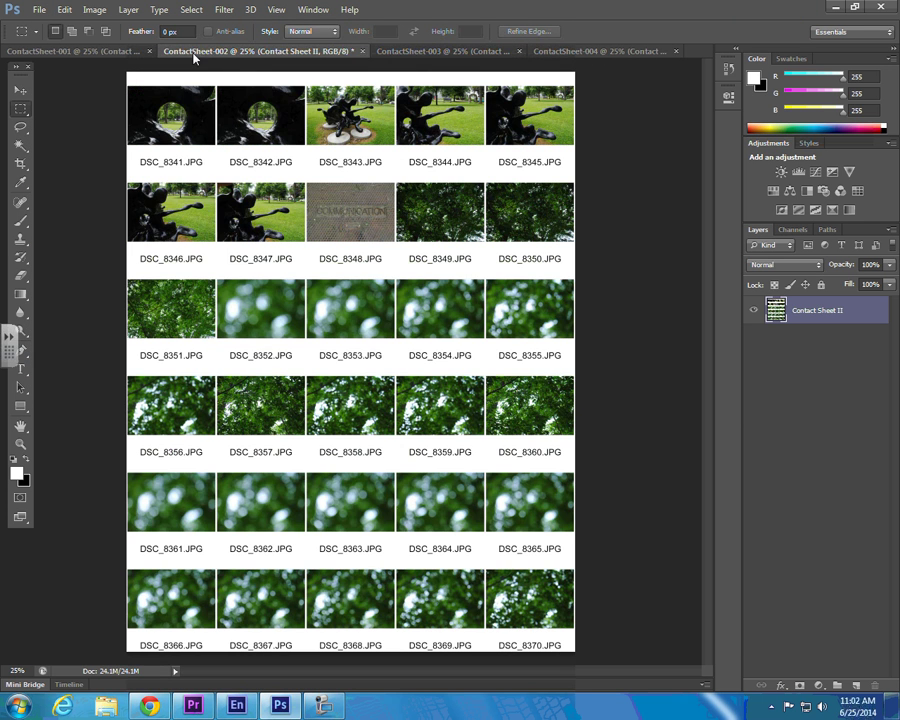
{"action": "left_click", "coordinate": [92, 51]}
{"action": "left_click", "coordinate": [39, 12]}
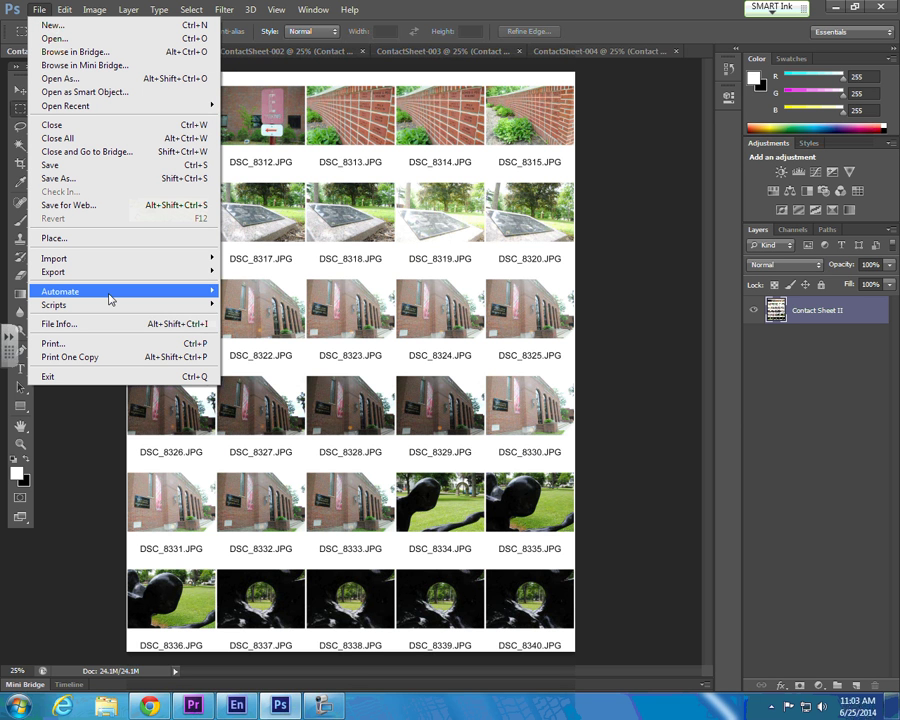
Set up a PDF Presentation of all four open contact sheets on a white background
{"action": "mouse_move", "coordinate": [110, 298]}
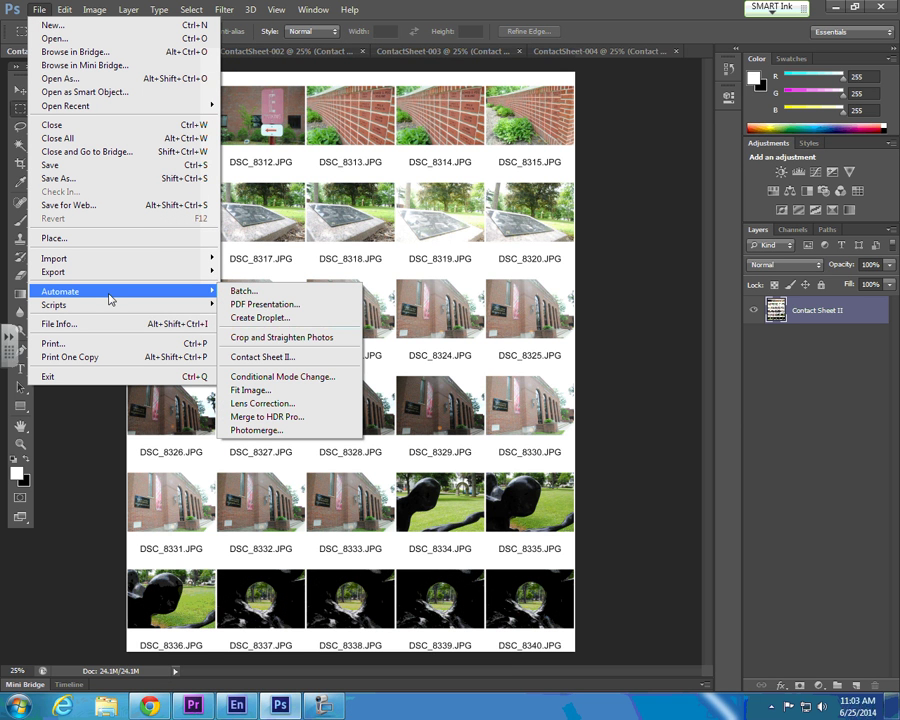
{"action": "left_click", "coordinate": [268, 304]}
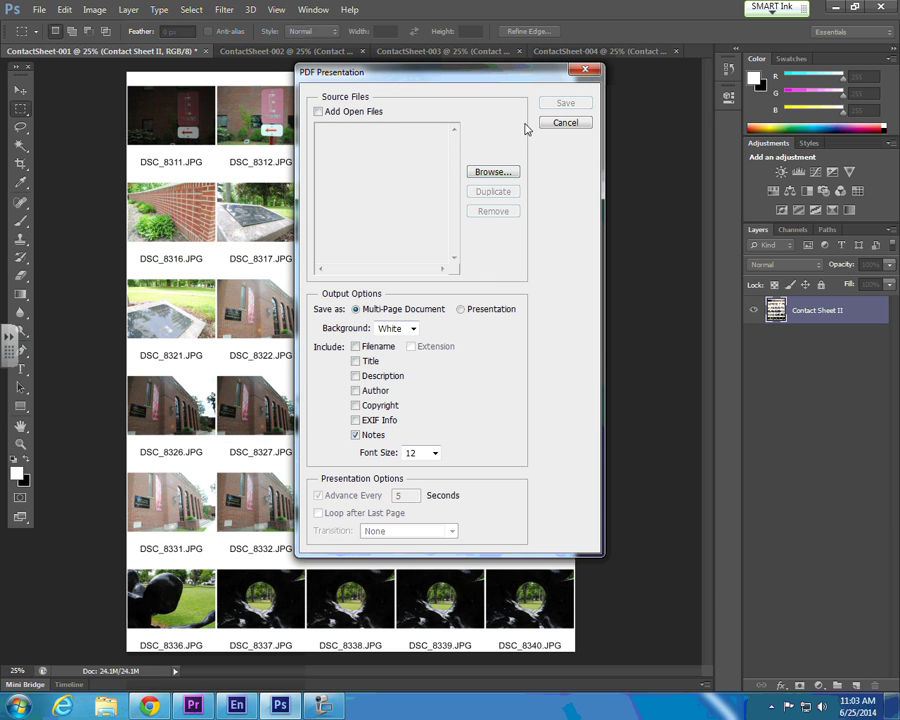
{"action": "left_click", "coordinate": [318, 112]}
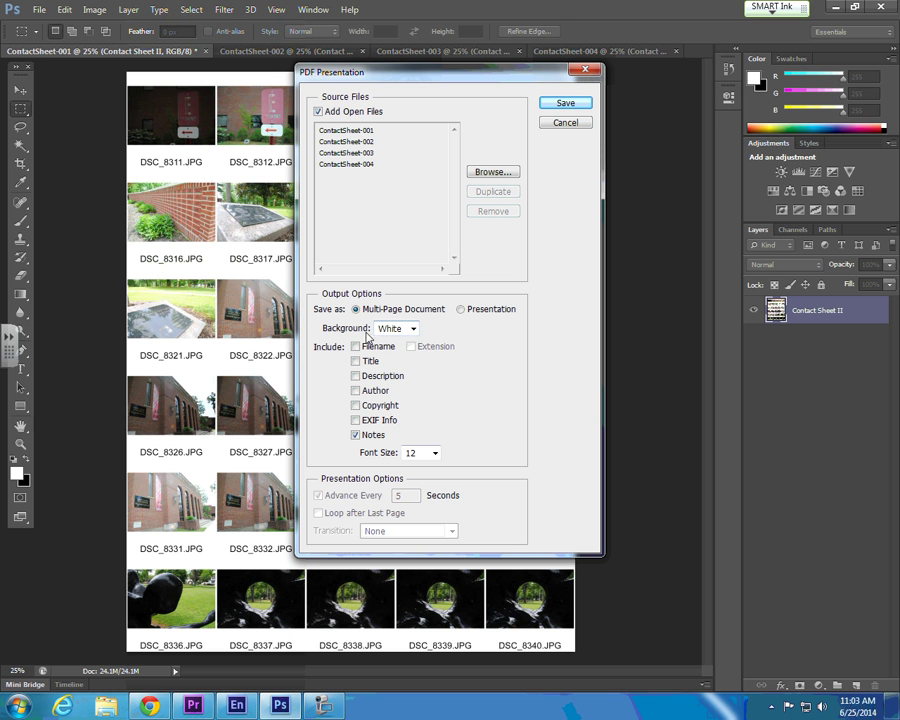
{"action": "left_click", "coordinate": [396, 331]}
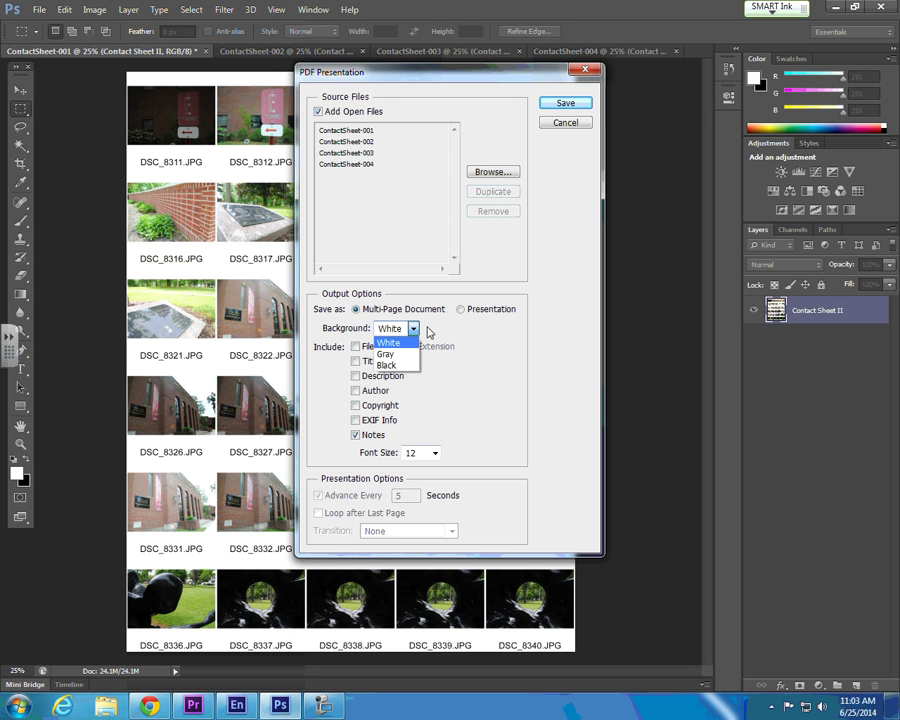
{"action": "left_click", "coordinate": [428, 331]}
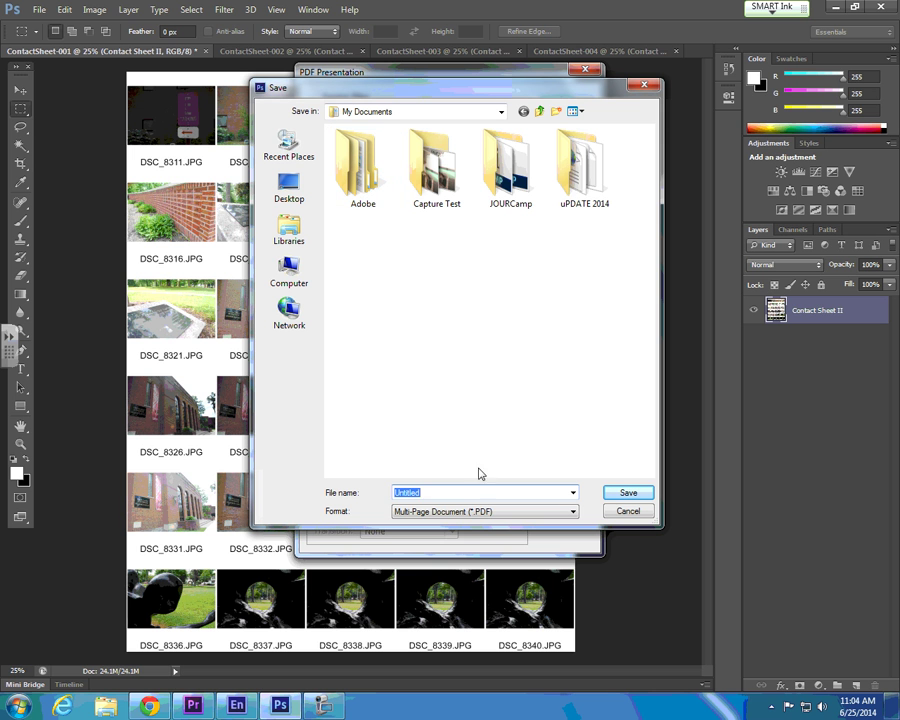
Save the PDF as contactsheet1 in My Documents in Multi-Page Document (*.PDF) format
{"action": "type", "text": "contactsheet1"}
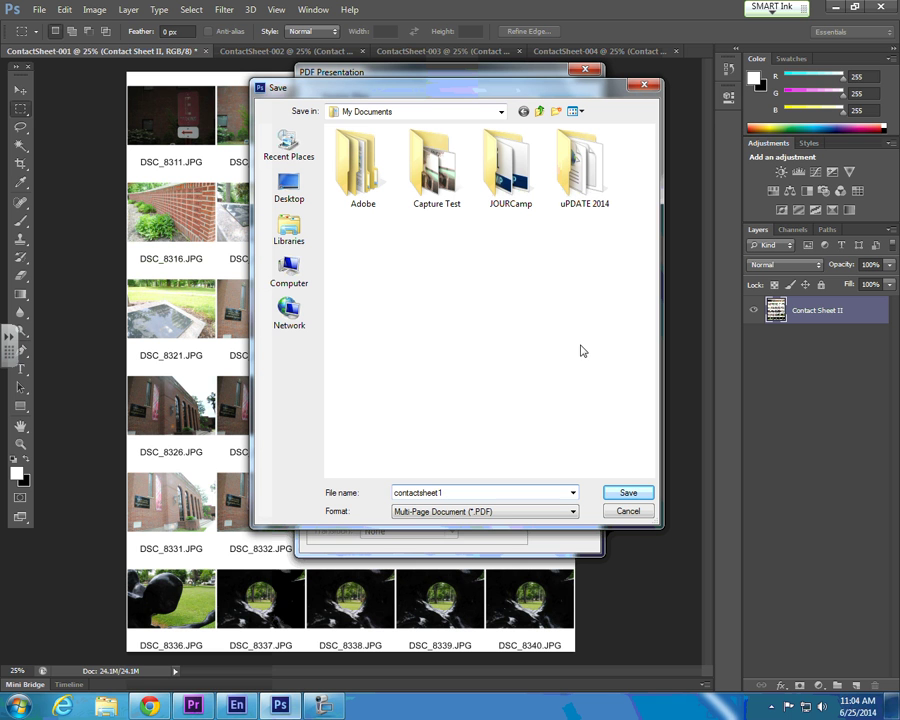
{"action": "left_click", "coordinate": [505, 521]}
{"action": "left_click", "coordinate": [515, 524]}
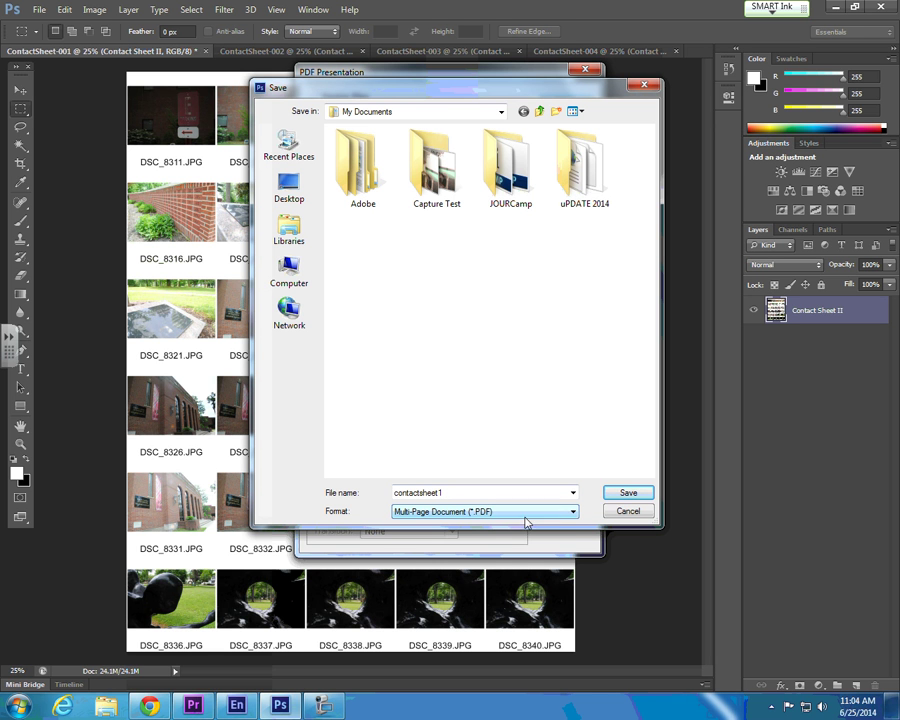
{"action": "left_click", "coordinate": [625, 494]}
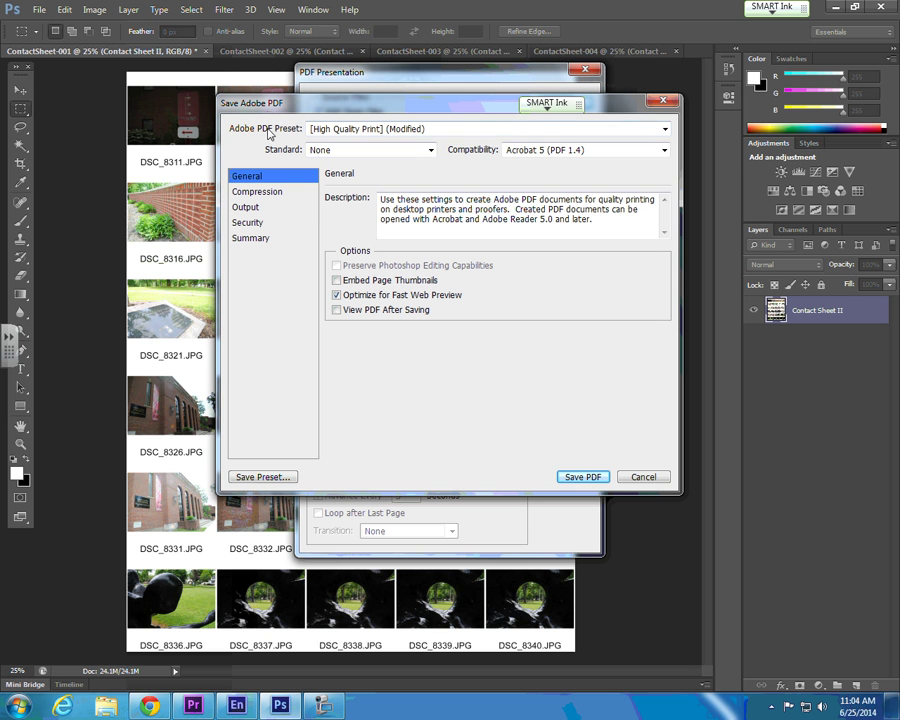
Write out the PDF using the [Smallest File Size] Adobe PDF preset
{"action": "left_click", "coordinate": [463, 129]}
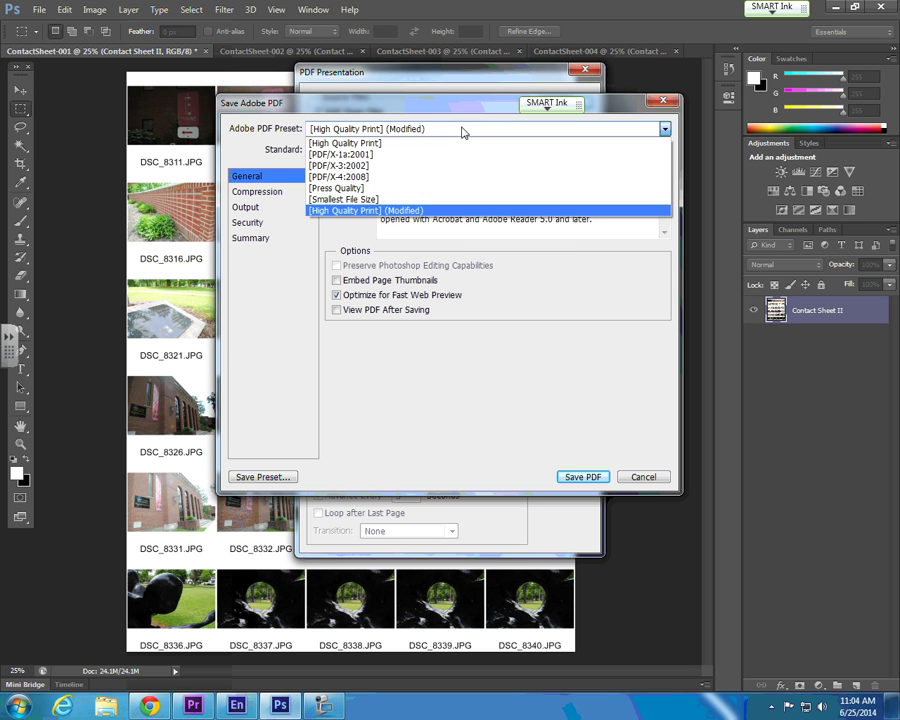
{"action": "left_click", "coordinate": [402, 204]}
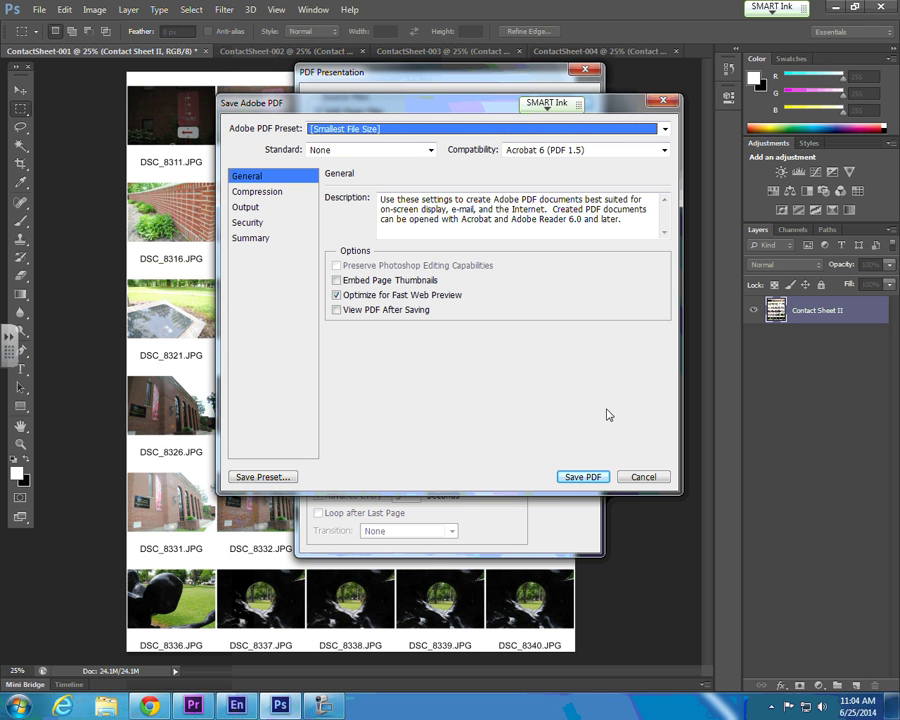
{"action": "left_click", "coordinate": [598, 478]}
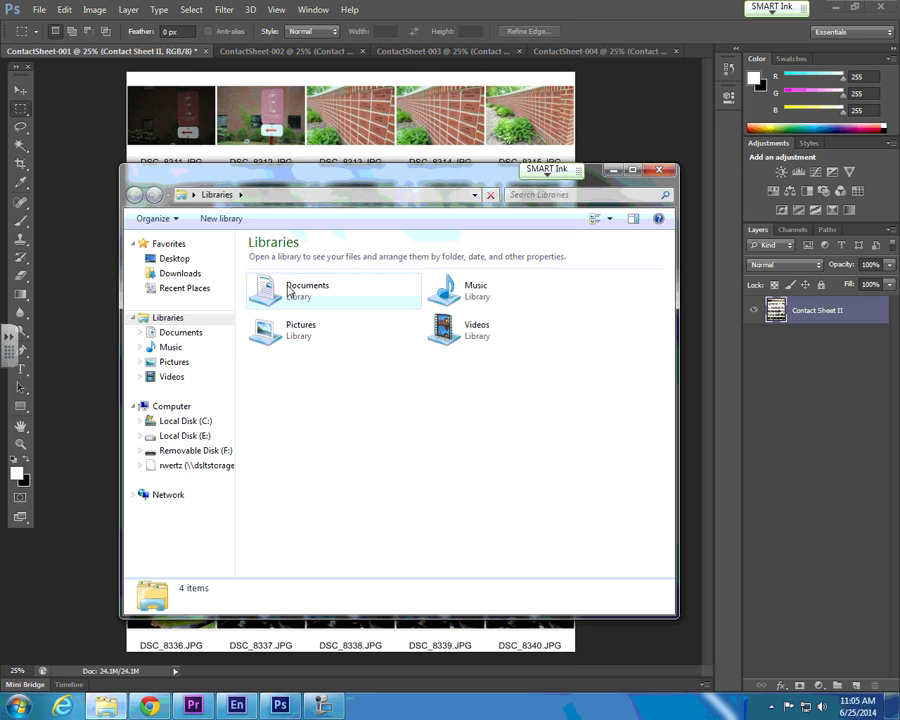
Open the Documents library and select the contactsheet1 PDF
{"action": "left_click", "coordinate": [291, 295]}
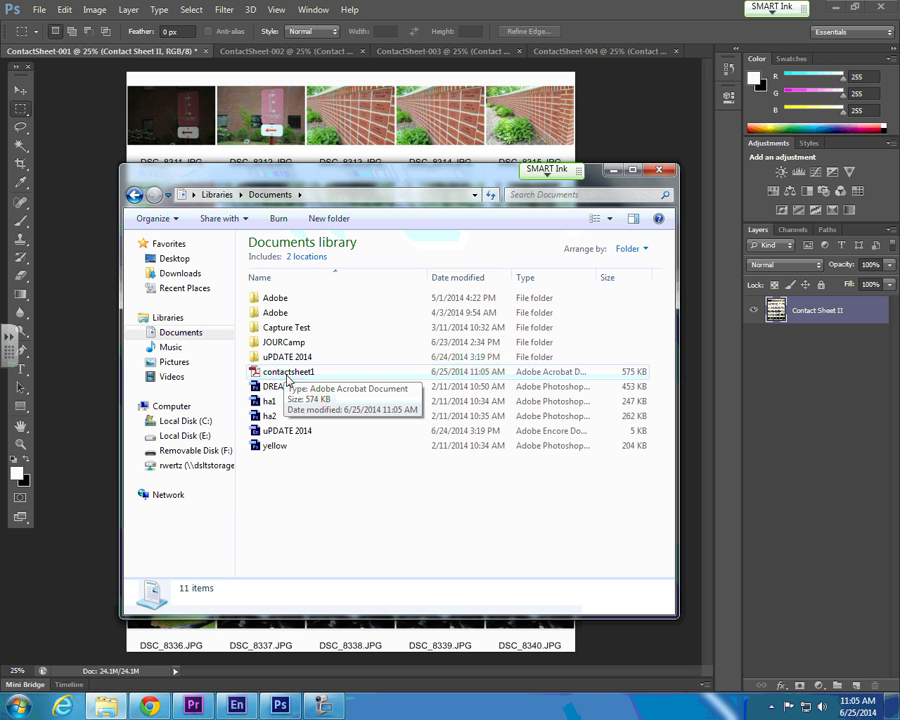
{"action": "left_click", "coordinate": [287, 375]}
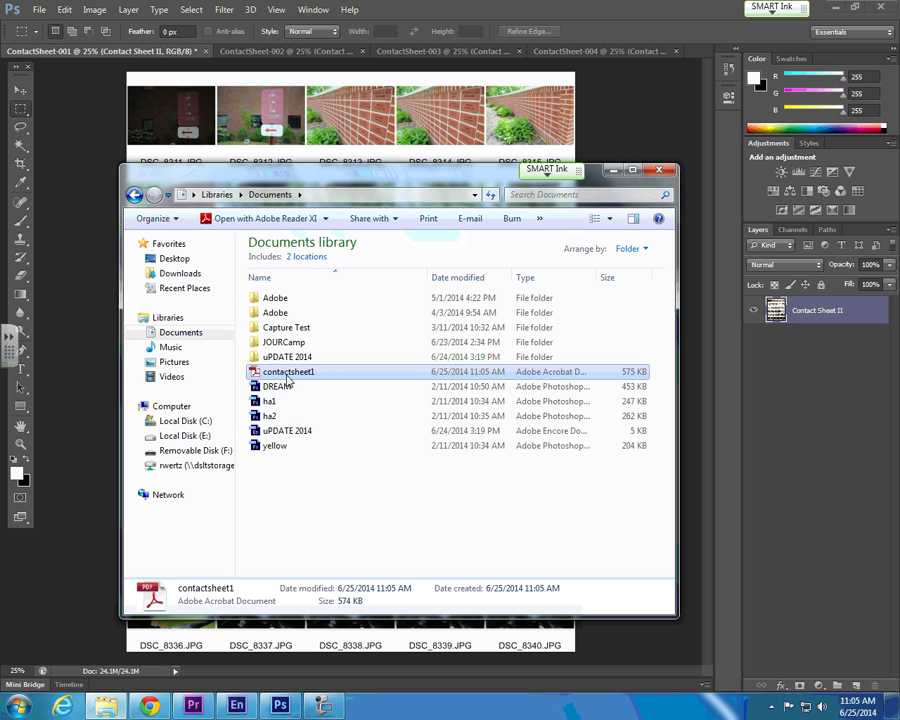